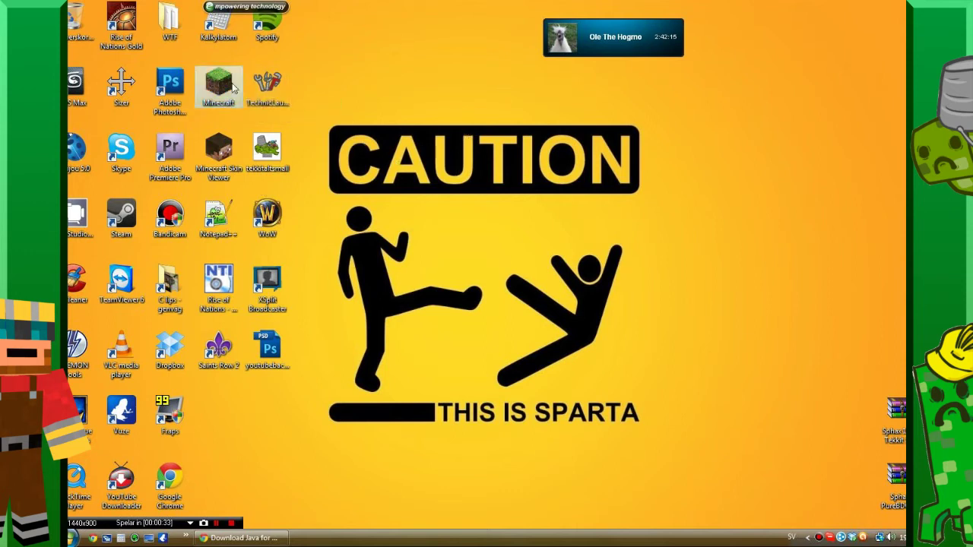
click(287, 95)
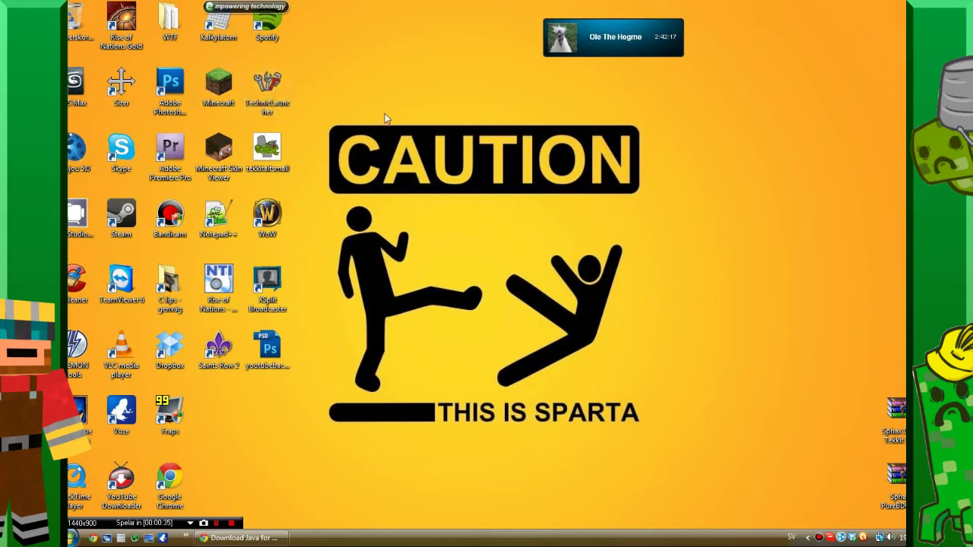
click(418, 152)
Step: Switch to Chrome and open the Tekkit 2.1.1 page on technicpack.net
mouse_move(232, 544)
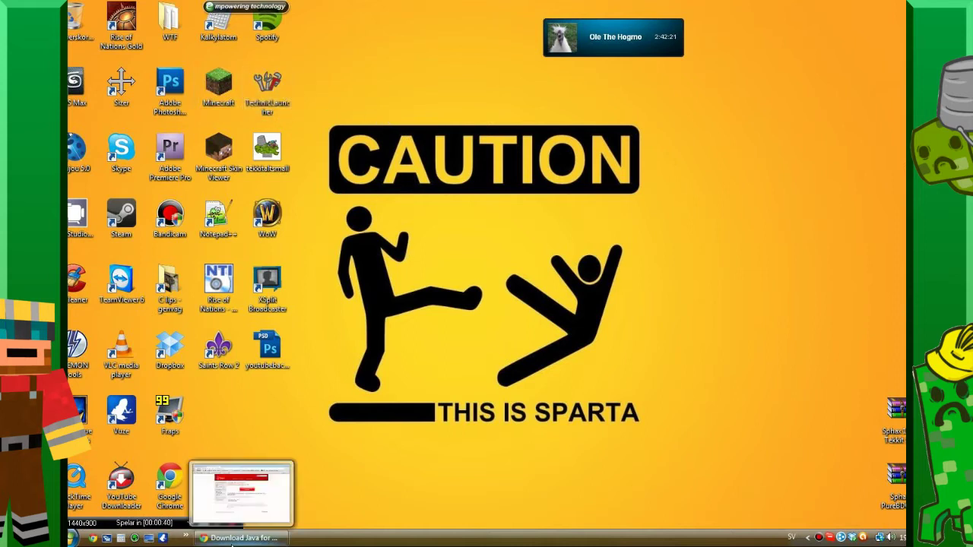
click(241, 492)
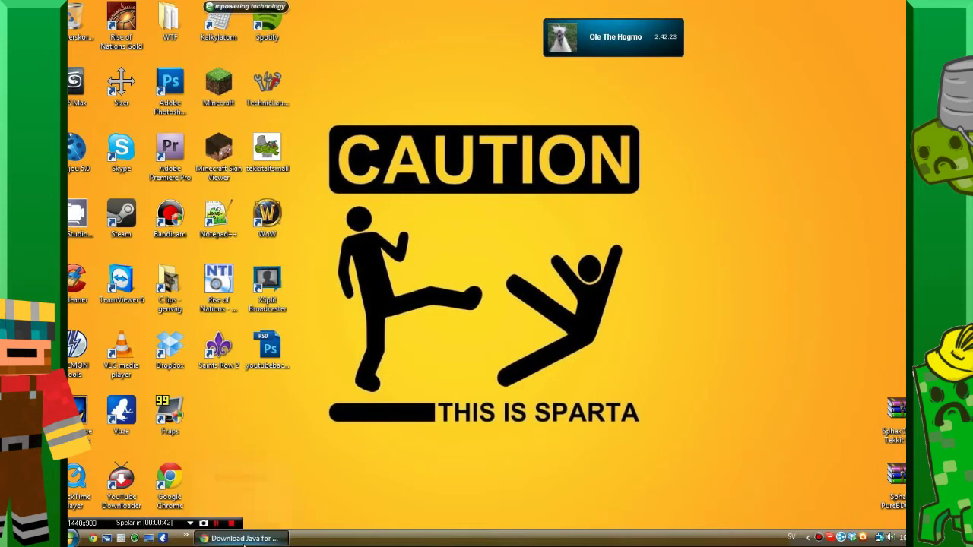
click(120, 17)
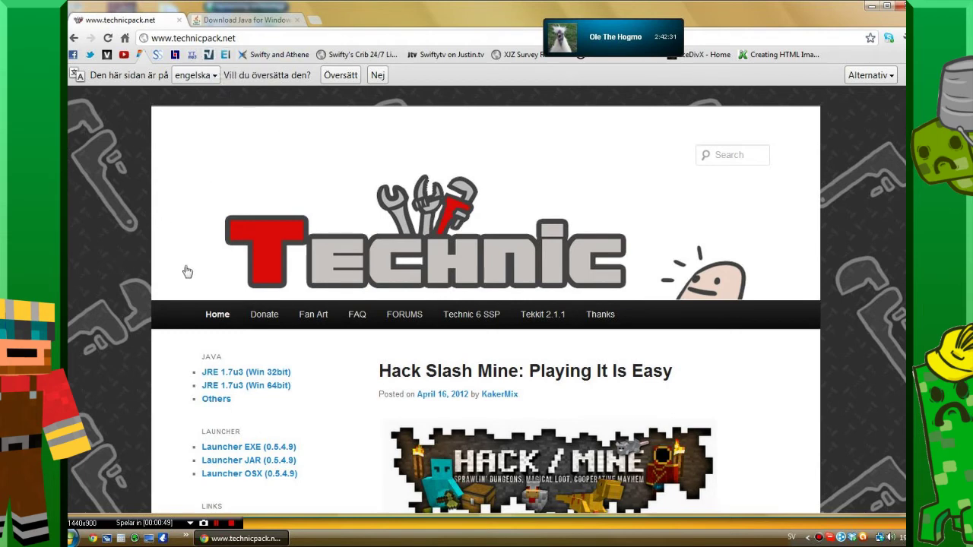
click(549, 330)
Step: Download the Windows version of the Technic Launcher from the Tekkit page's client section
scroll(365, 381, down, 3)
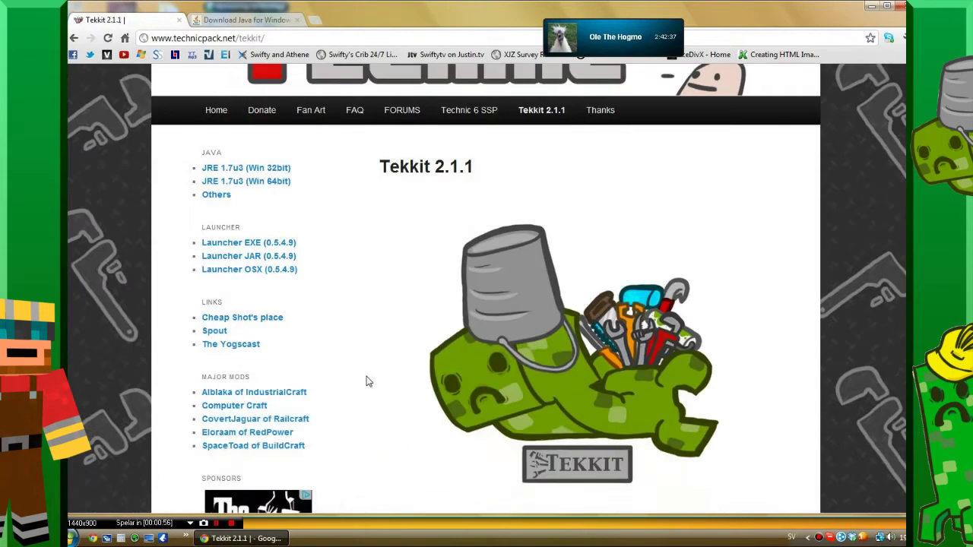
scroll(366, 380, down, 3)
scroll(368, 337, up, 2)
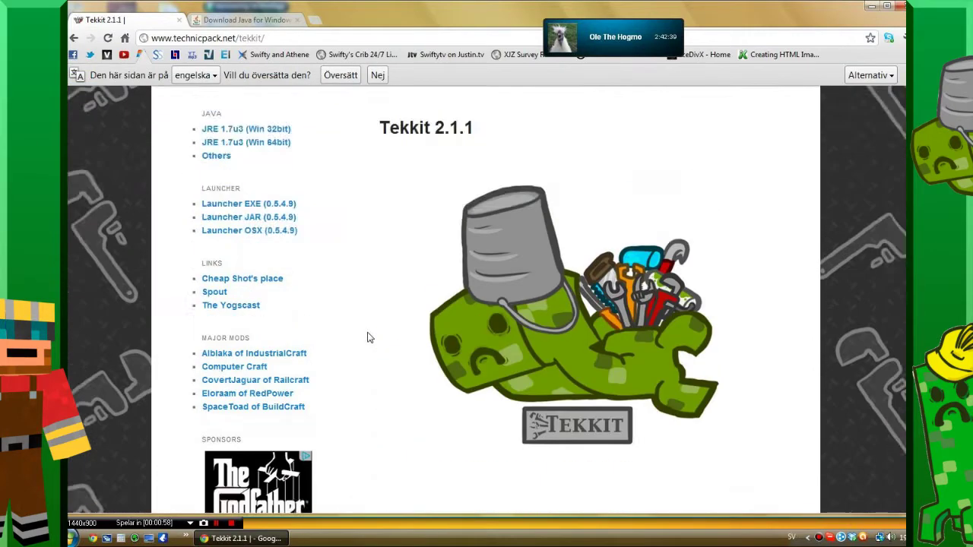
scroll(368, 336, down, 4)
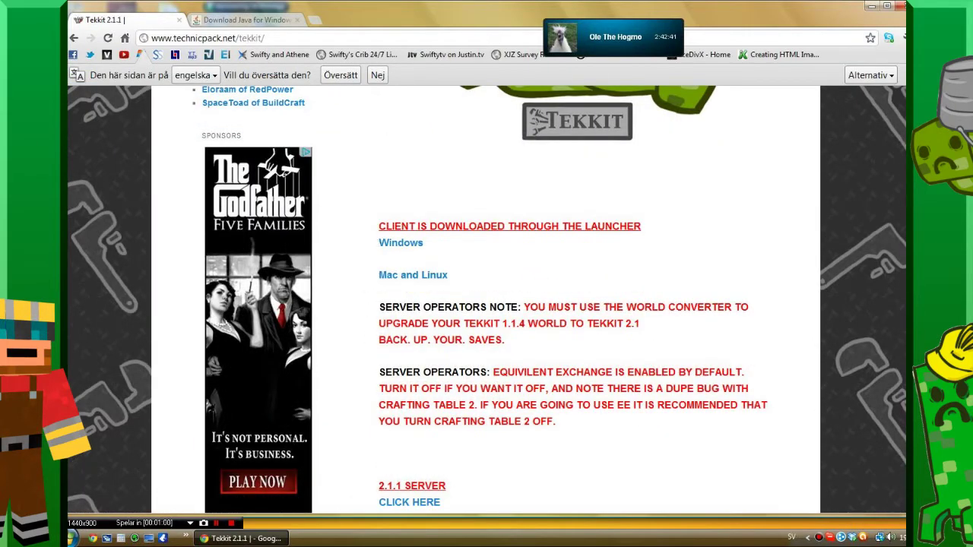
drag(425, 242, 444, 267)
click(478, 285)
click(400, 244)
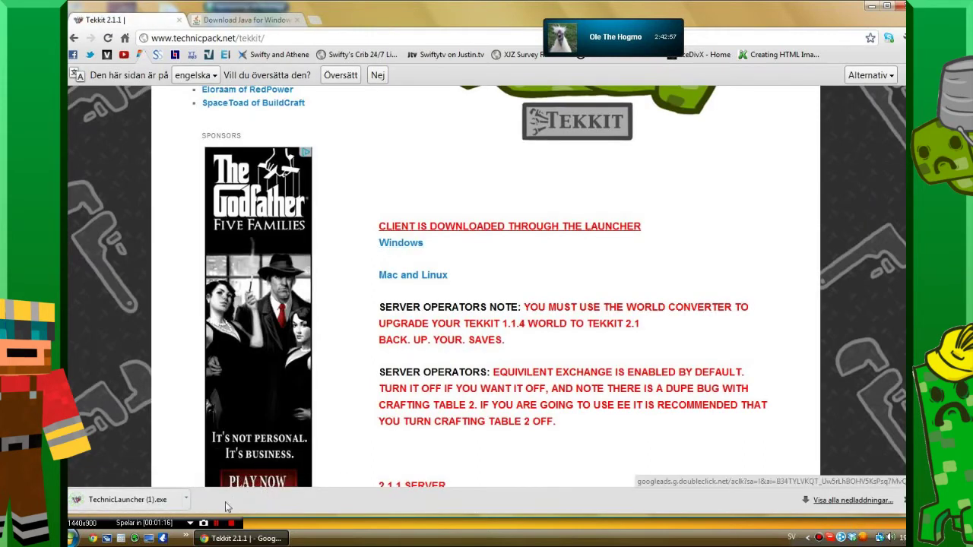
Step: Minimize the browser and move the TechnicLauncher icon onto the free area in the middle of the desktop
click(871, 7)
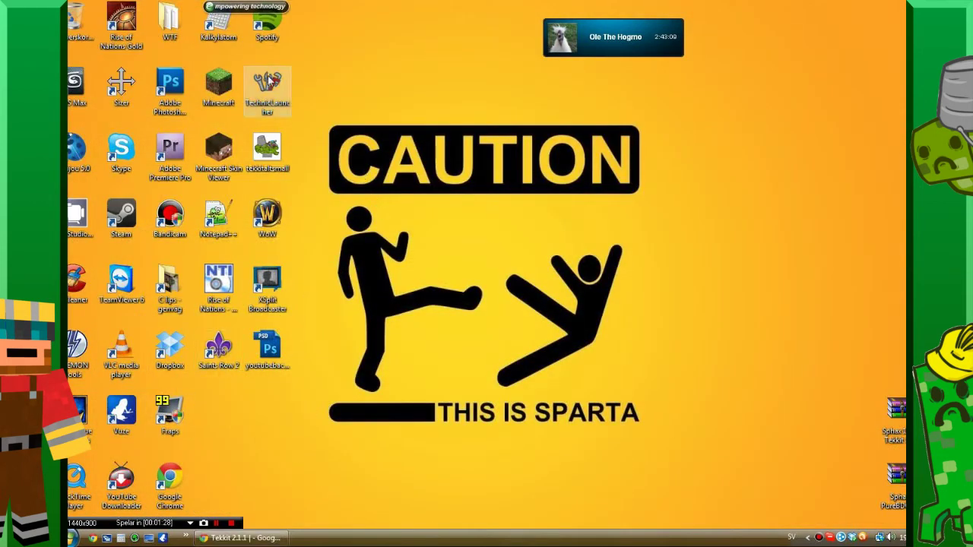
drag(270, 85, 374, 228)
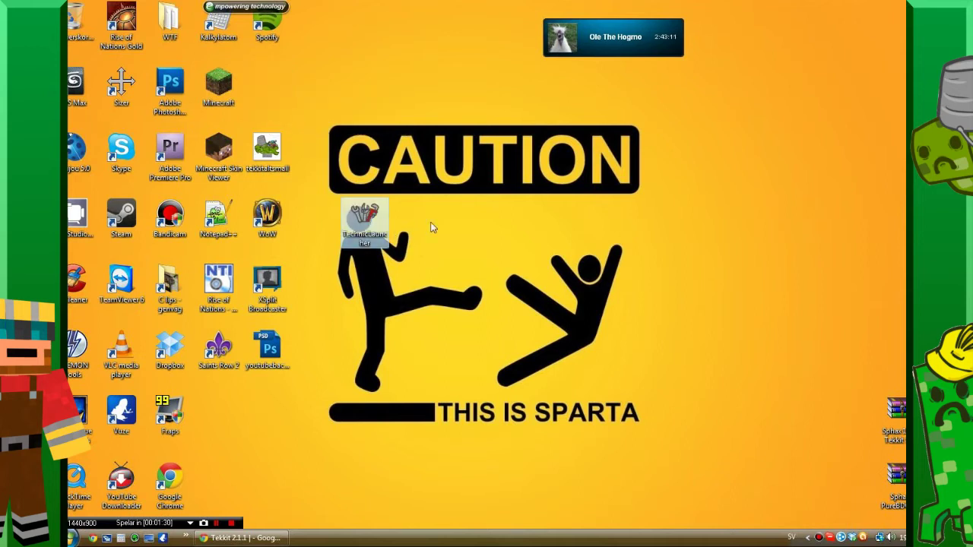
click(364, 220)
double_click(375, 213)
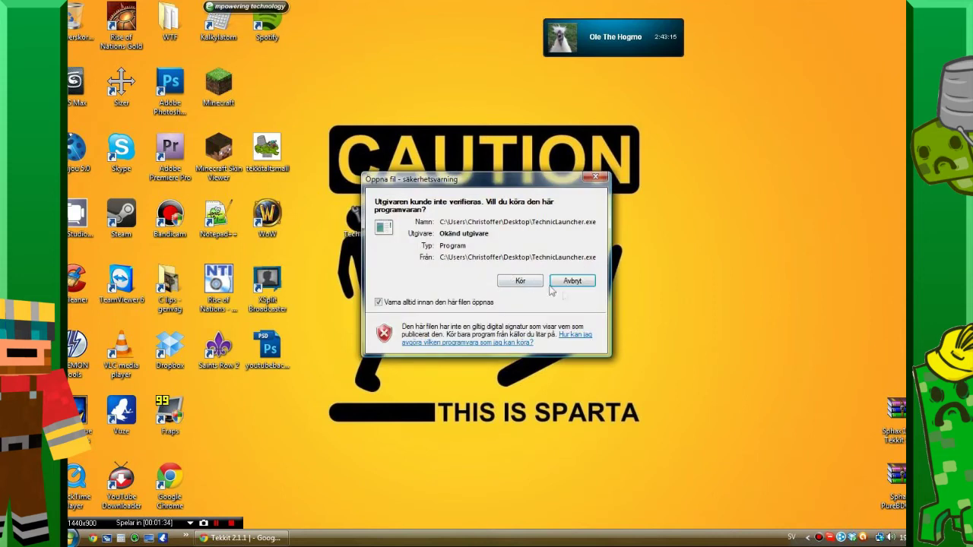
drag(495, 177, 634, 174)
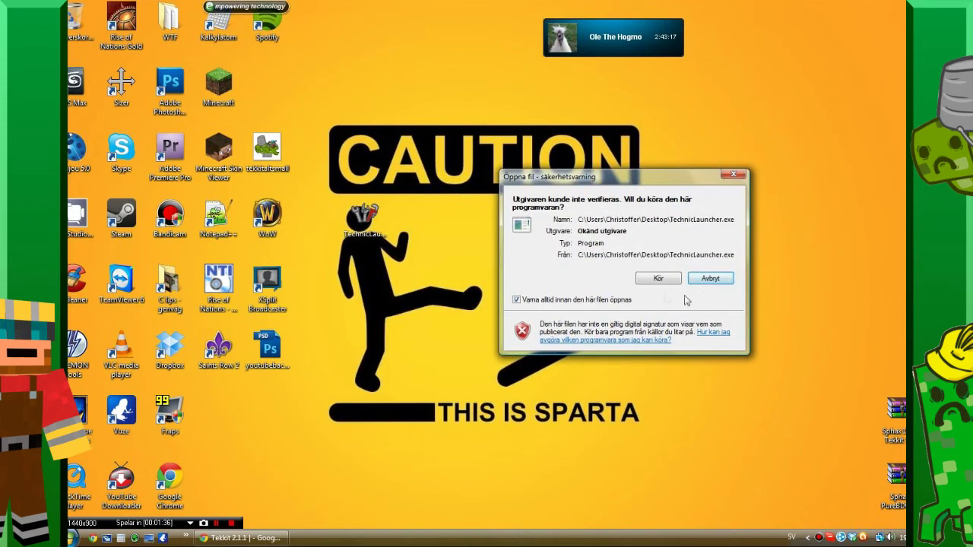
click(707, 279)
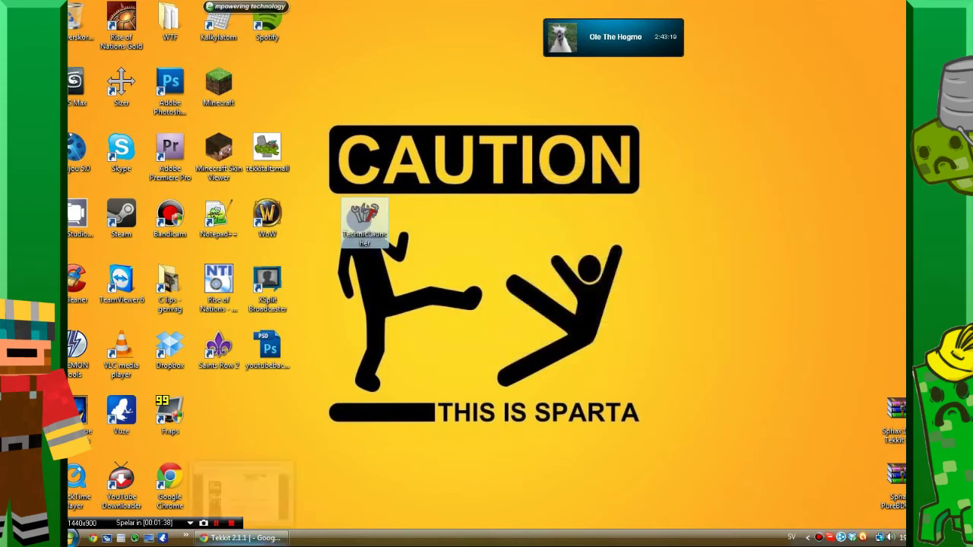
Step: Switch back to Chrome and review the Download Java for Windows page on java.com
click(240, 540)
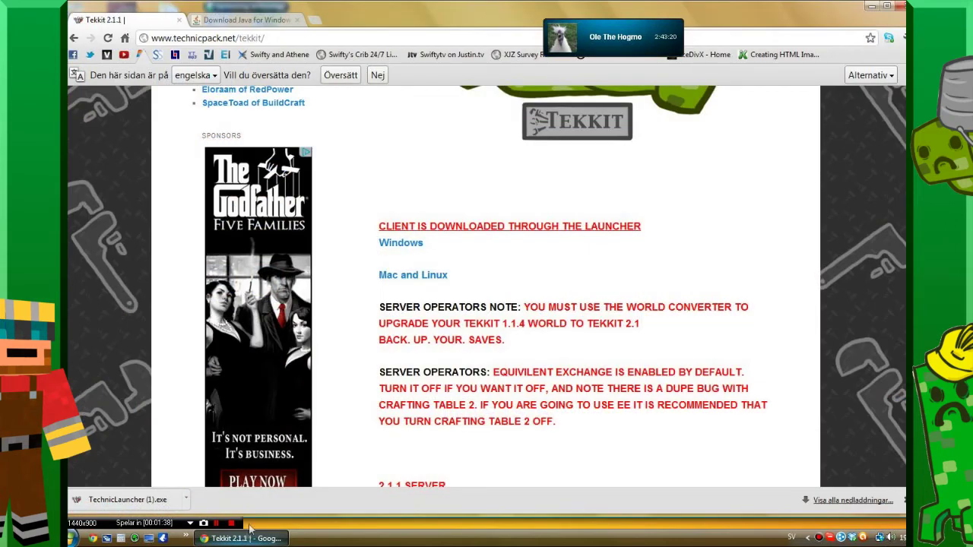
click(228, 21)
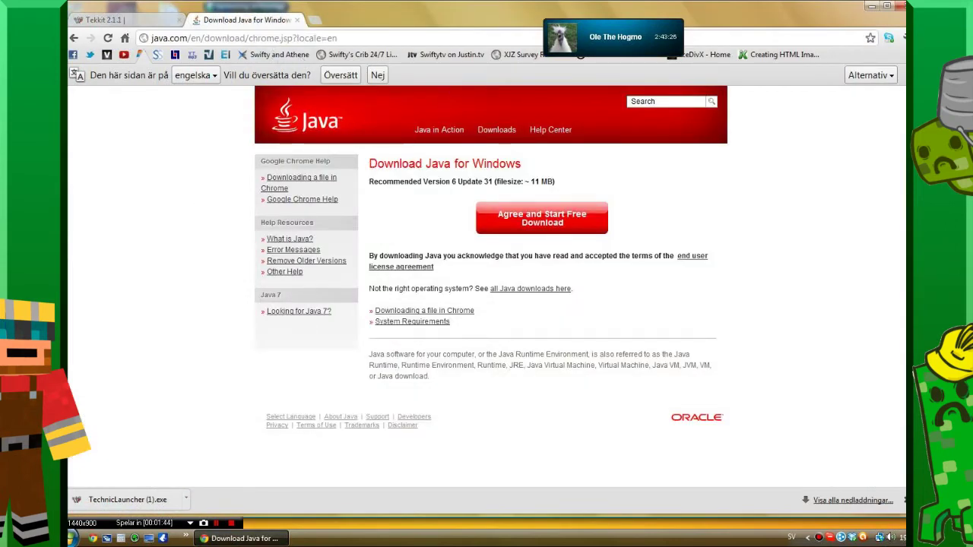
drag(368, 164, 523, 164)
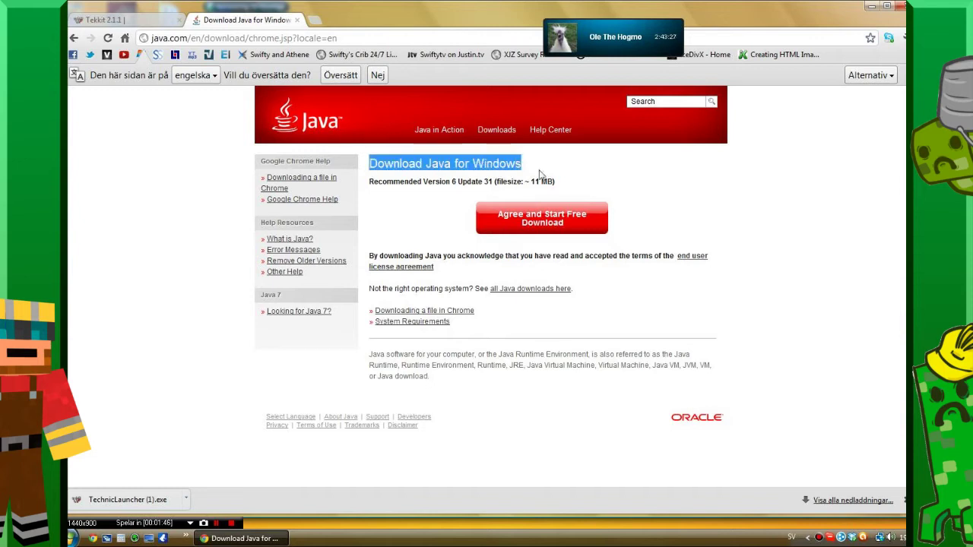
click(526, 179)
mouse_move(368, 164)
mouse_down()
mouse_move(523, 164)
mouse_move(369, 163)
mouse_up()
click(547, 173)
click(418, 223)
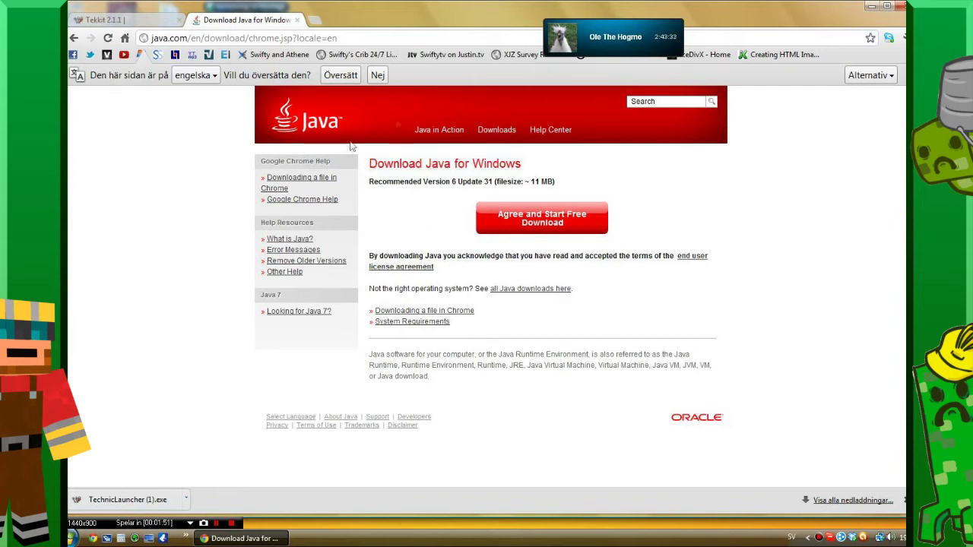
Step: Open the page of all Java downloads and examine the Windows installer options
click(533, 289)
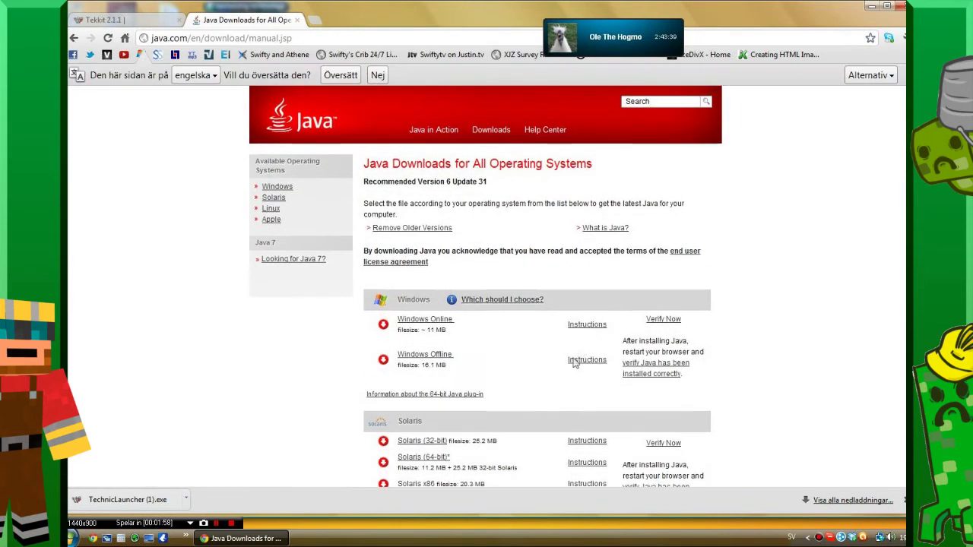
scroll(562, 376, down, 1)
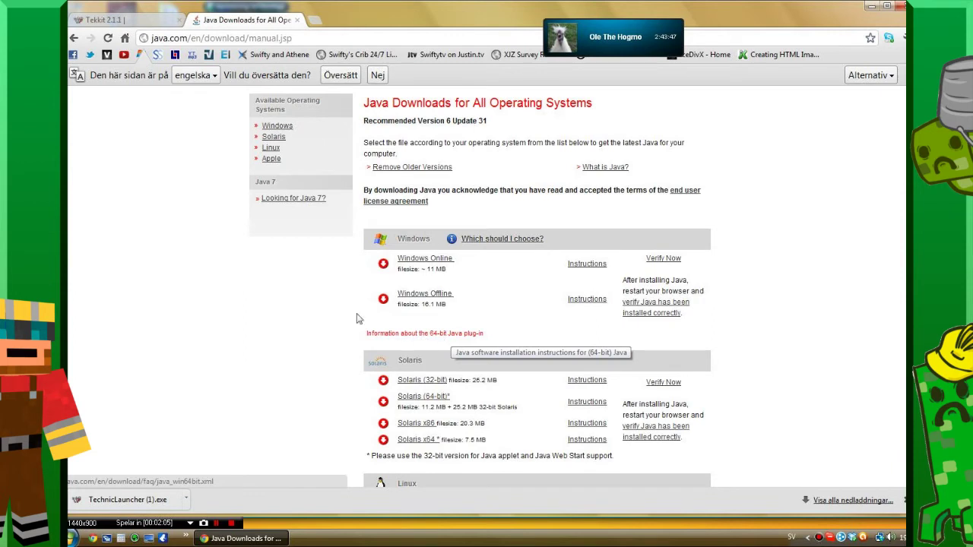
scroll(424, 351, down, 1)
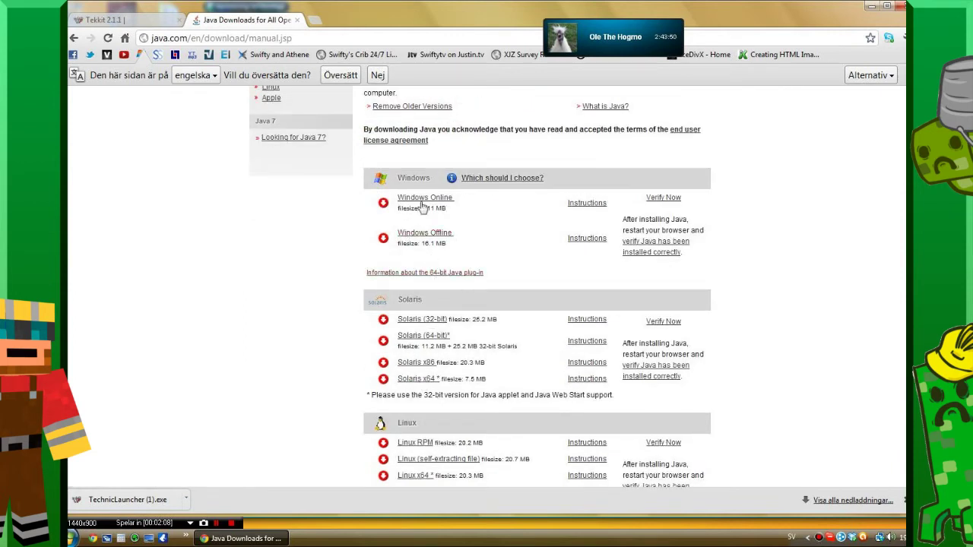
scroll(498, 362, up, 2)
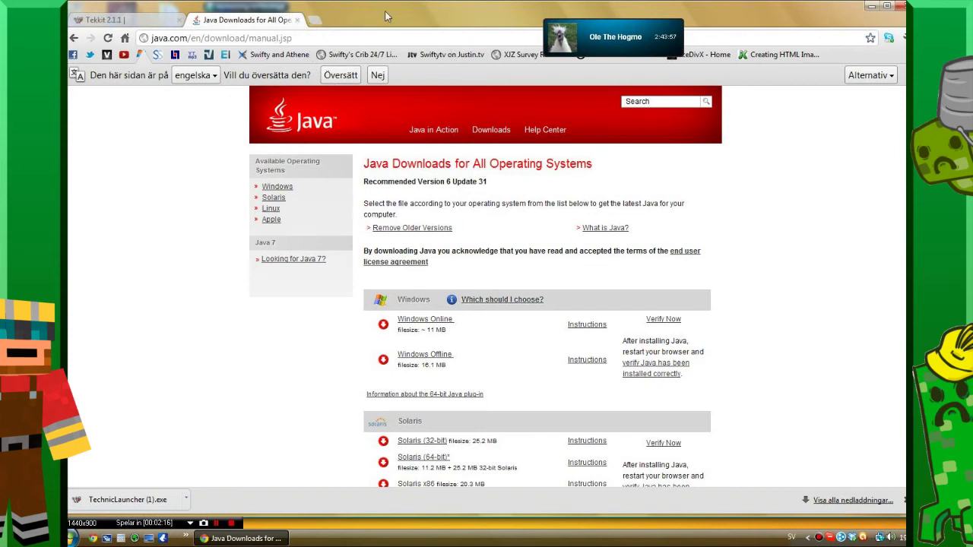
drag(386, 19, 330, 27)
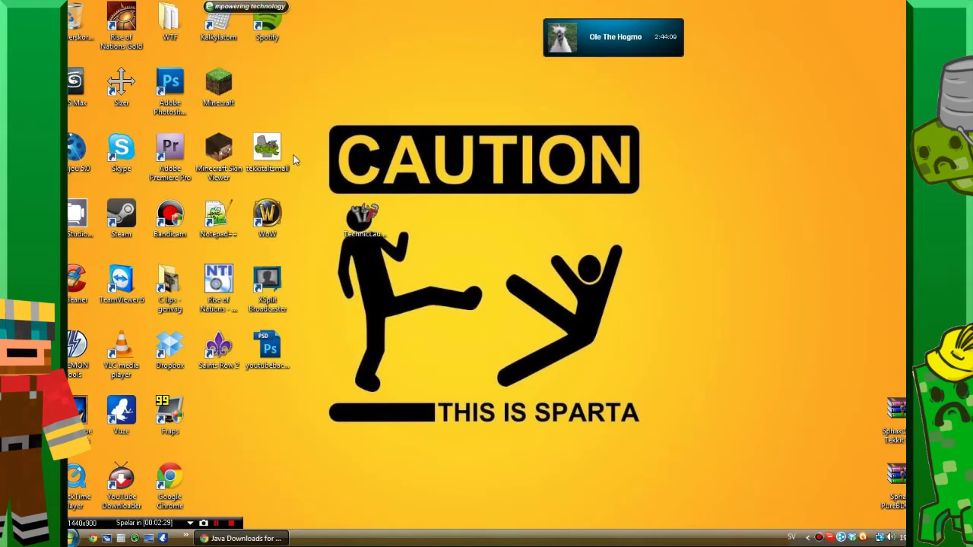
Step: Run TechnicLauncher from the desktop, allowing it past the security warning, and move its window to the middle of the screen
double_click(363, 219)
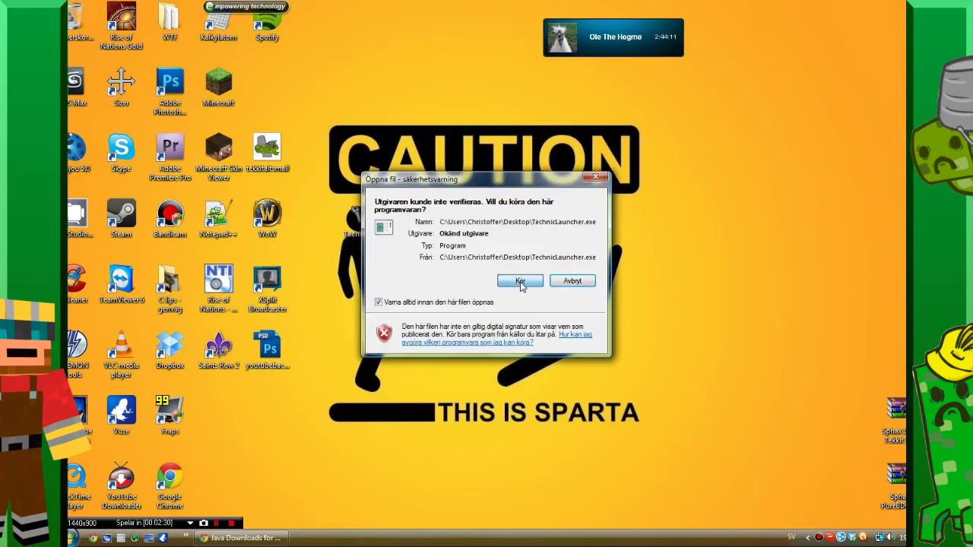
click(519, 281)
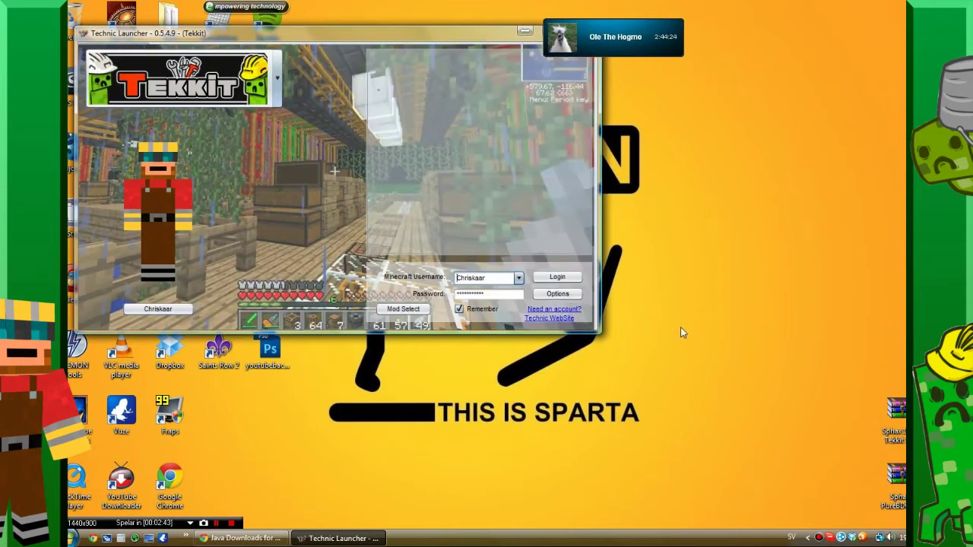
drag(390, 38, 501, 157)
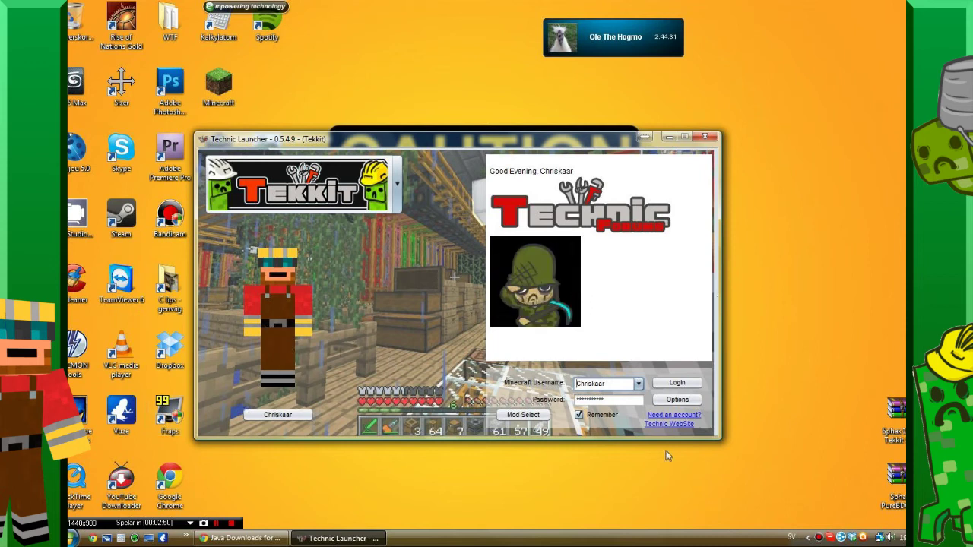
Step: Look through the launcher's available modpacks, choose Tekkit, and log in with the remembered Minecraft account
click(364, 194)
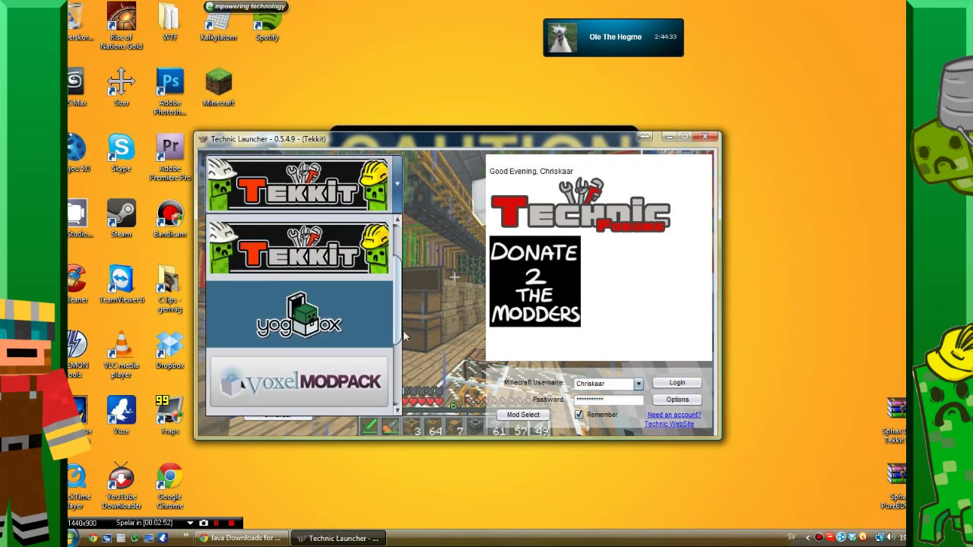
drag(403, 330, 398, 290)
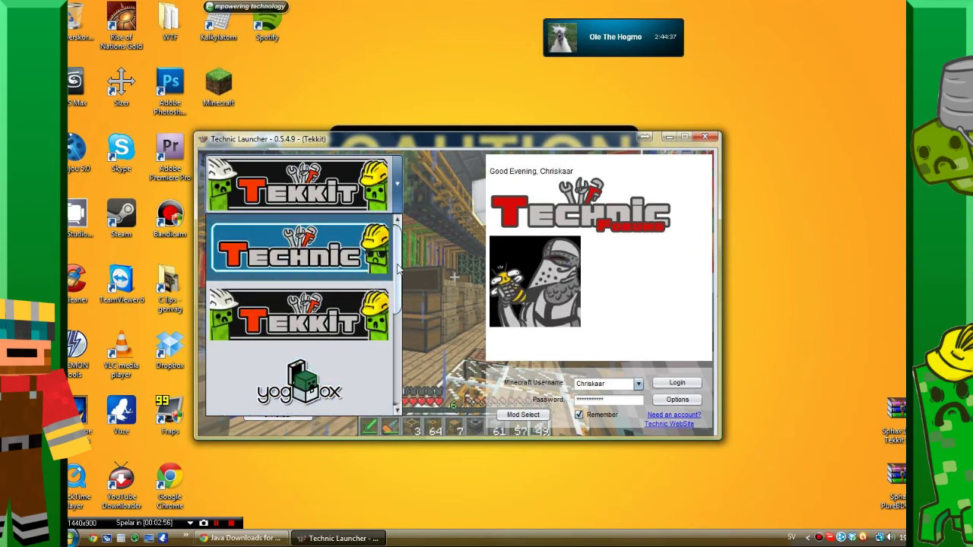
scroll(391, 311, down, 1)
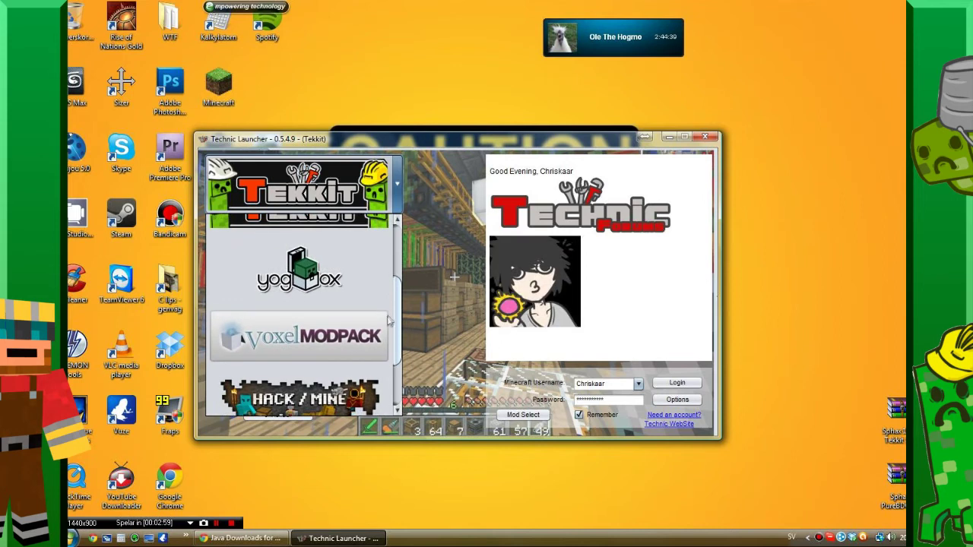
scroll(375, 351, down, 2)
scroll(375, 351, down, 1)
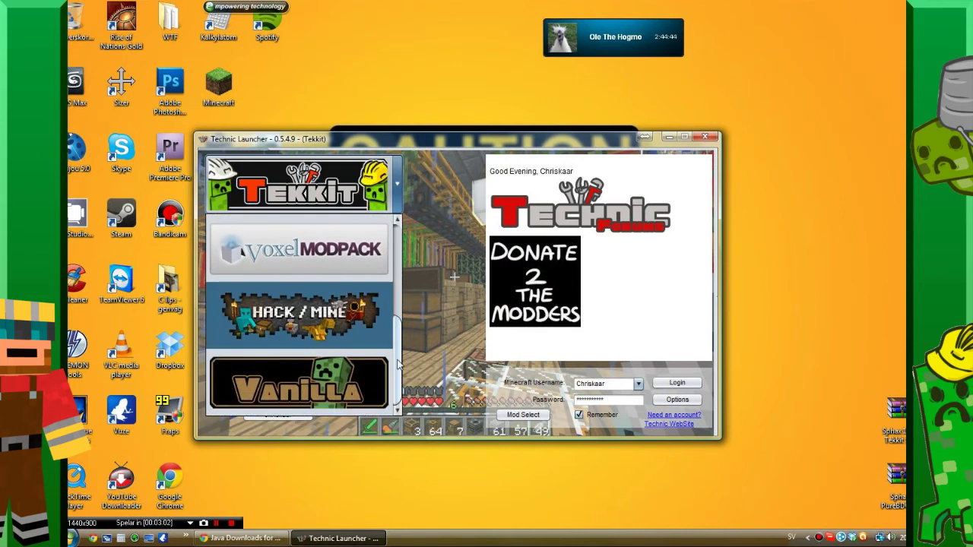
scroll(342, 334, up, 4)
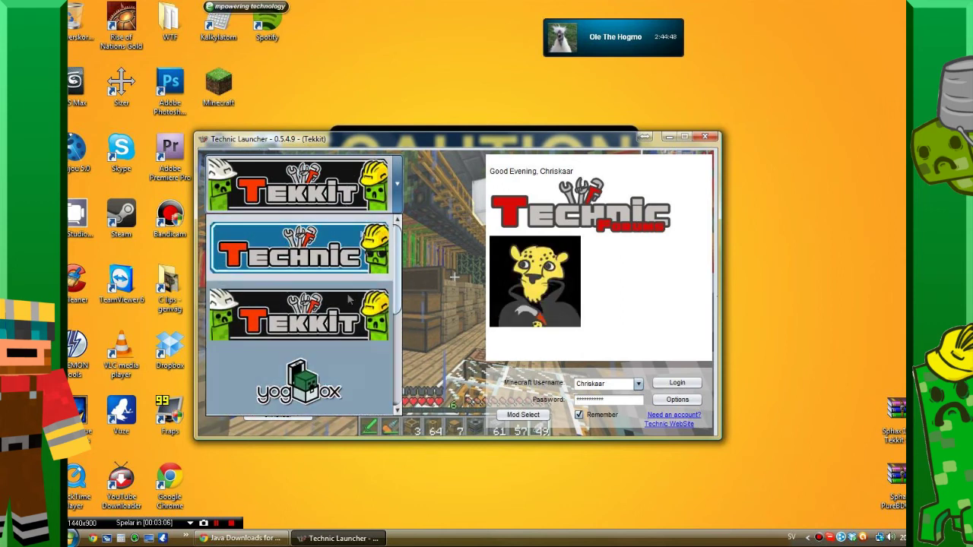
click(326, 323)
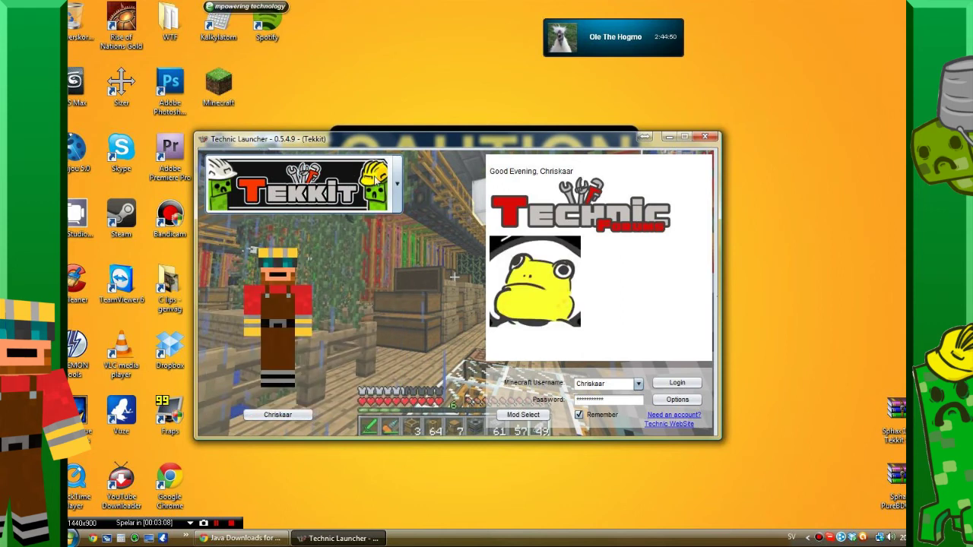
click(677, 382)
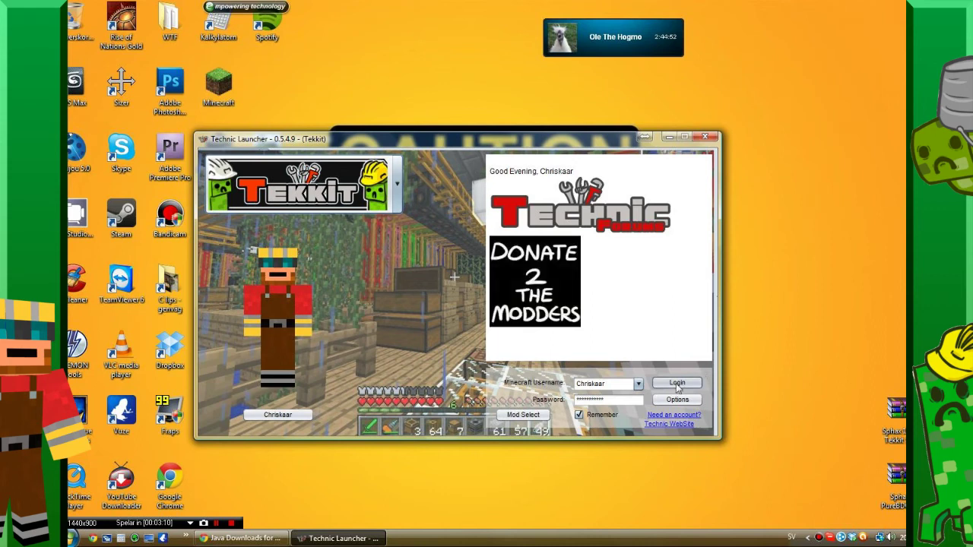